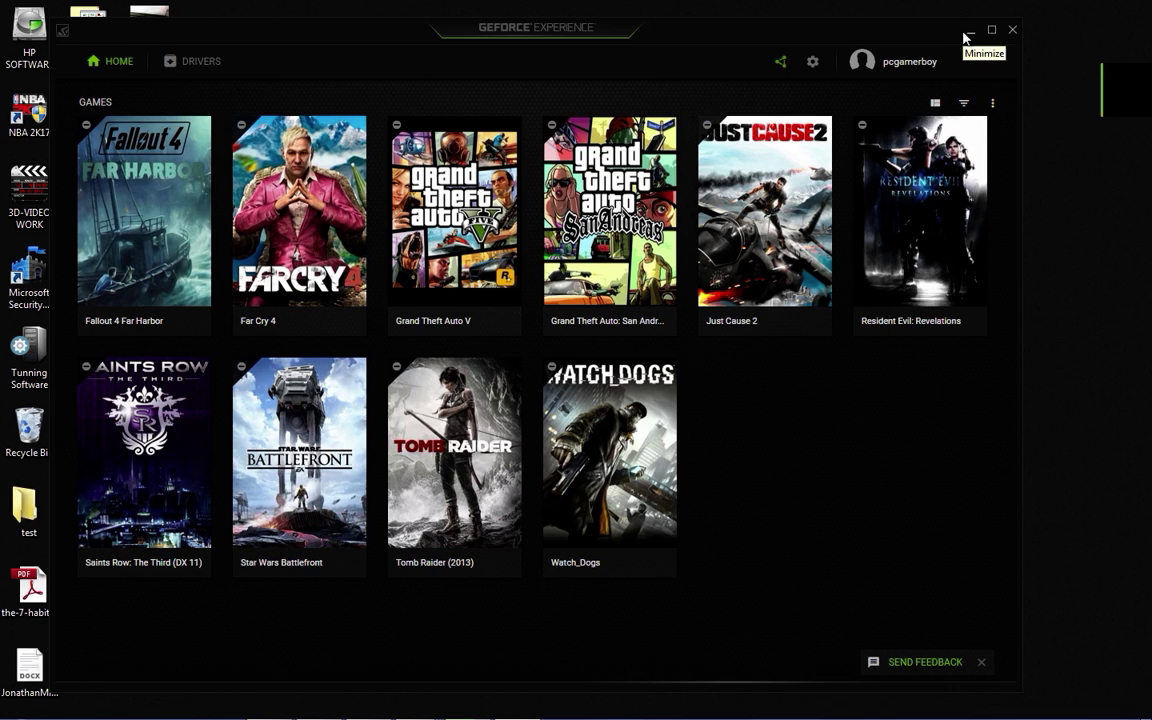
Step: Minimize GeForce Experience and move the .docx icon next to the Recycle Bin
{"action": "left_click", "coordinate": [967, 31]}
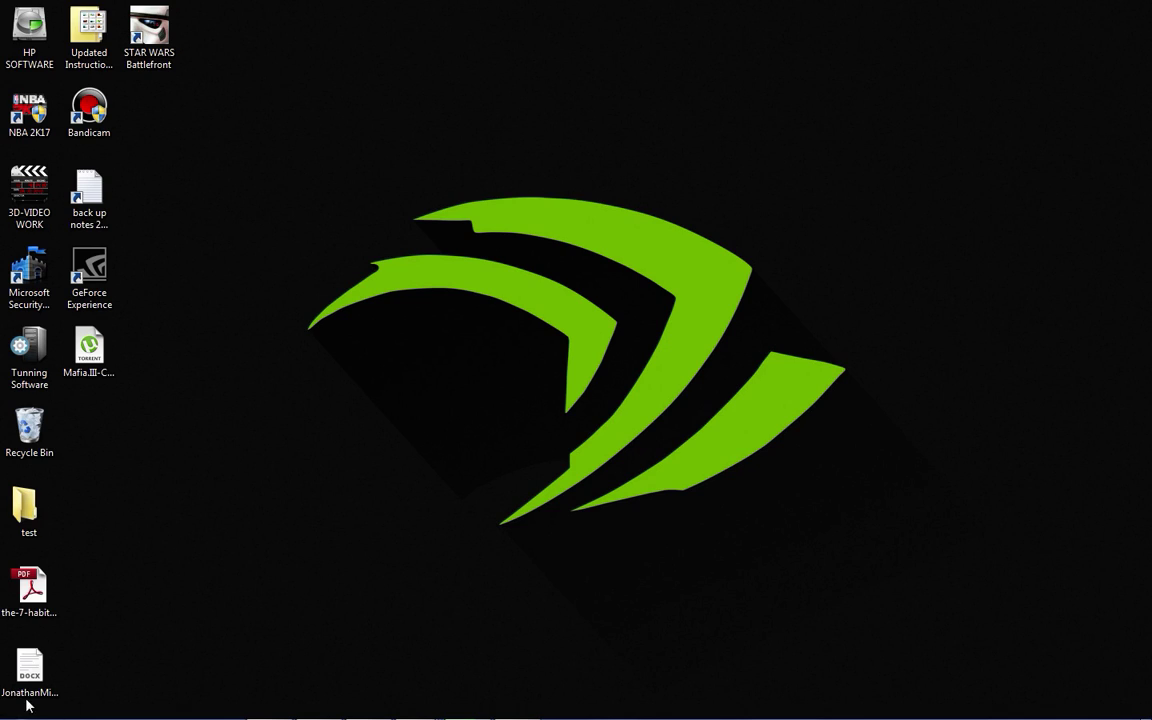
{"action": "left_click_drag", "start_coordinate": [28, 675], "coordinate": [97, 458]}
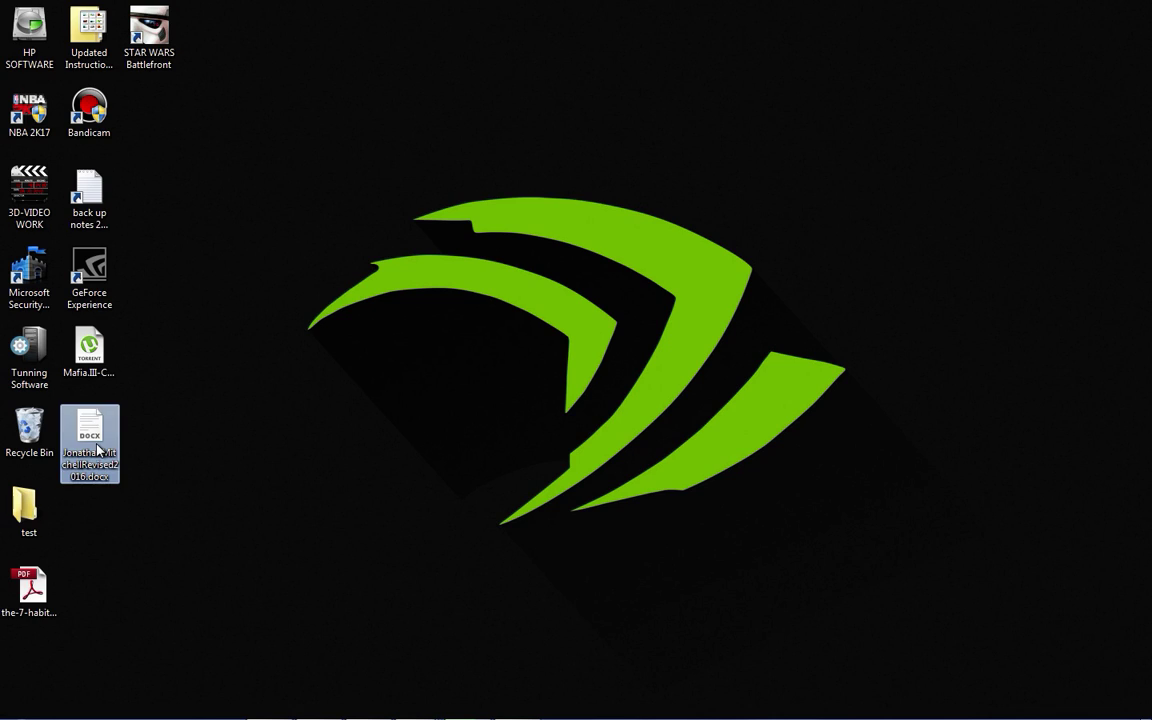
Step: Open the screen resolution settings from the desktop menu, then close them
{"action": "left_click", "coordinate": [357, 445]}
{"action": "right_click", "coordinate": [578, 82]}
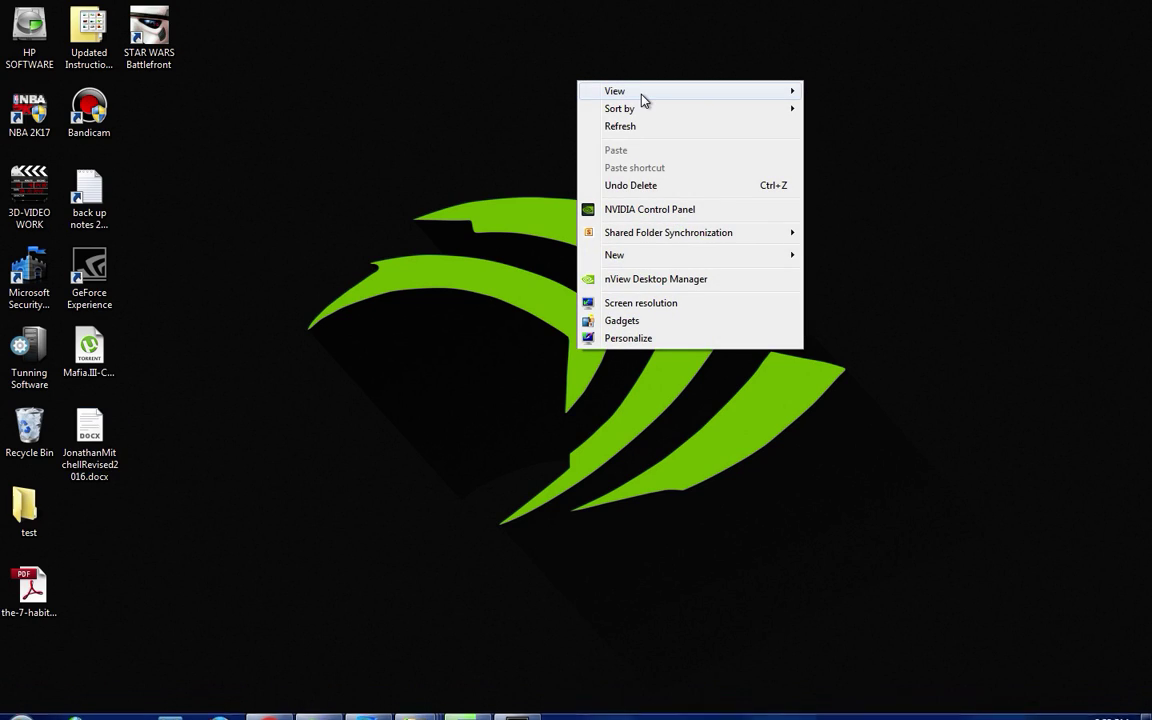
{"action": "mouse_move", "coordinate": [643, 100]}
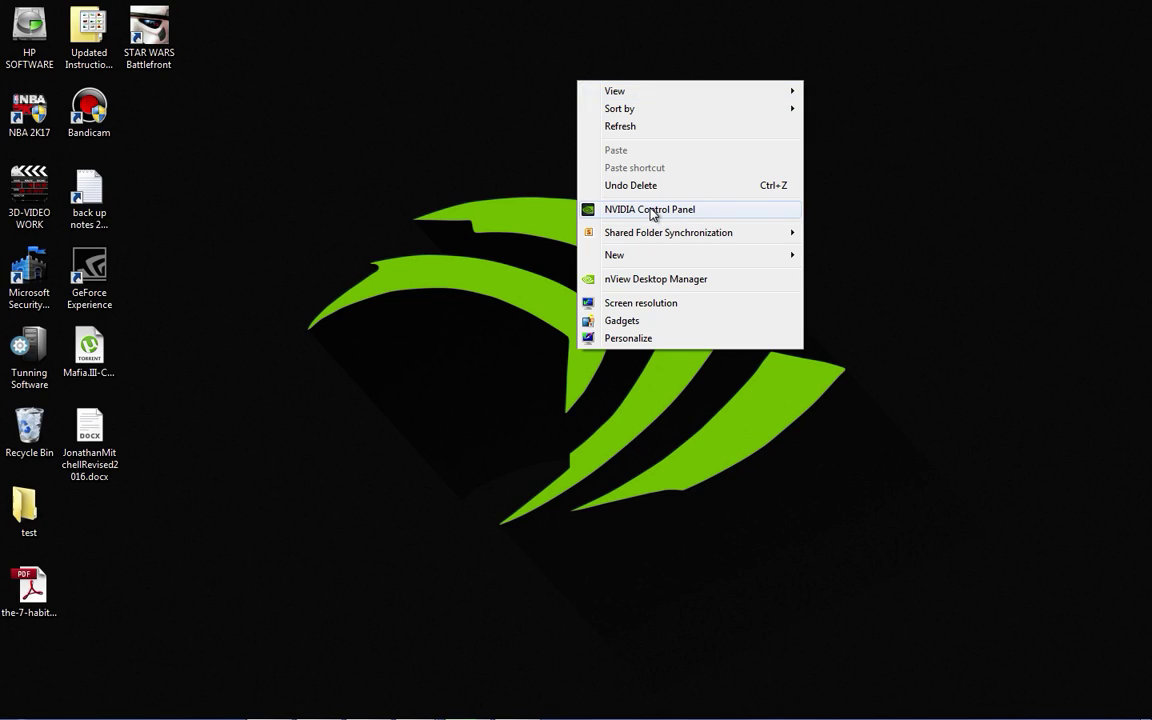
{"action": "left_click", "coordinate": [651, 304]}
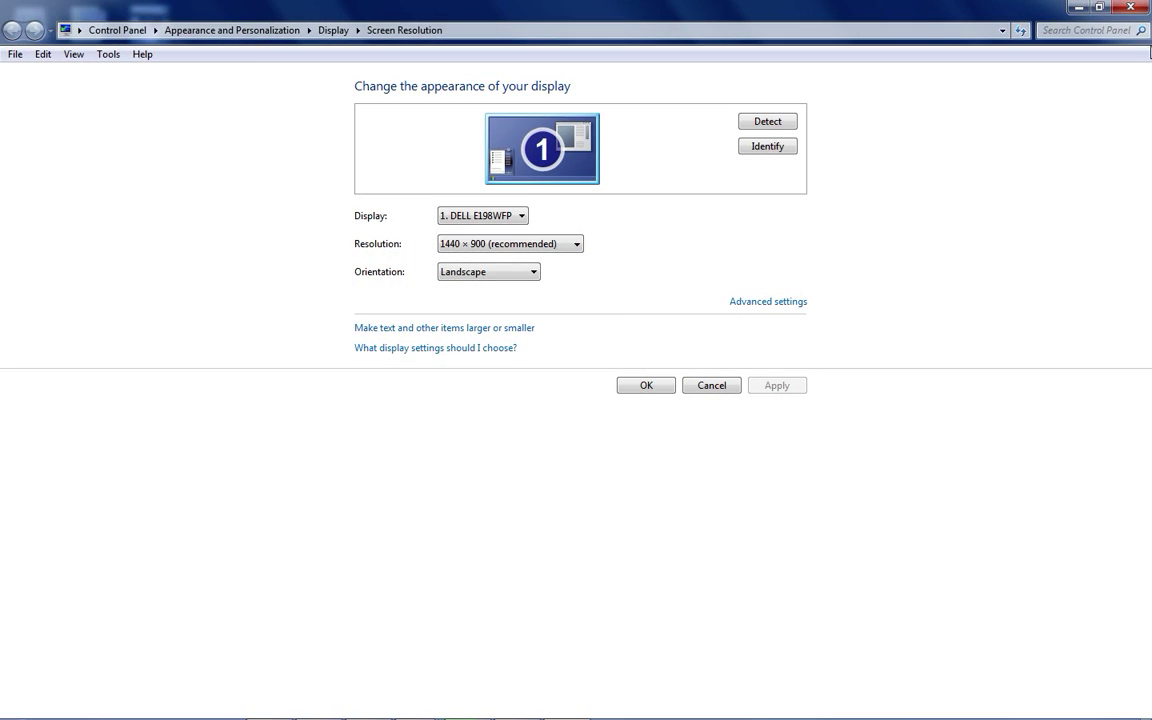
{"action": "key", "text": "alt+F4"}
Step: Place the All CPU Meter gadget at the desktop's top right and close the gadgets gallery
{"action": "right_click", "coordinate": [566, 138]}
{"action": "left_click", "coordinate": [595, 380]}
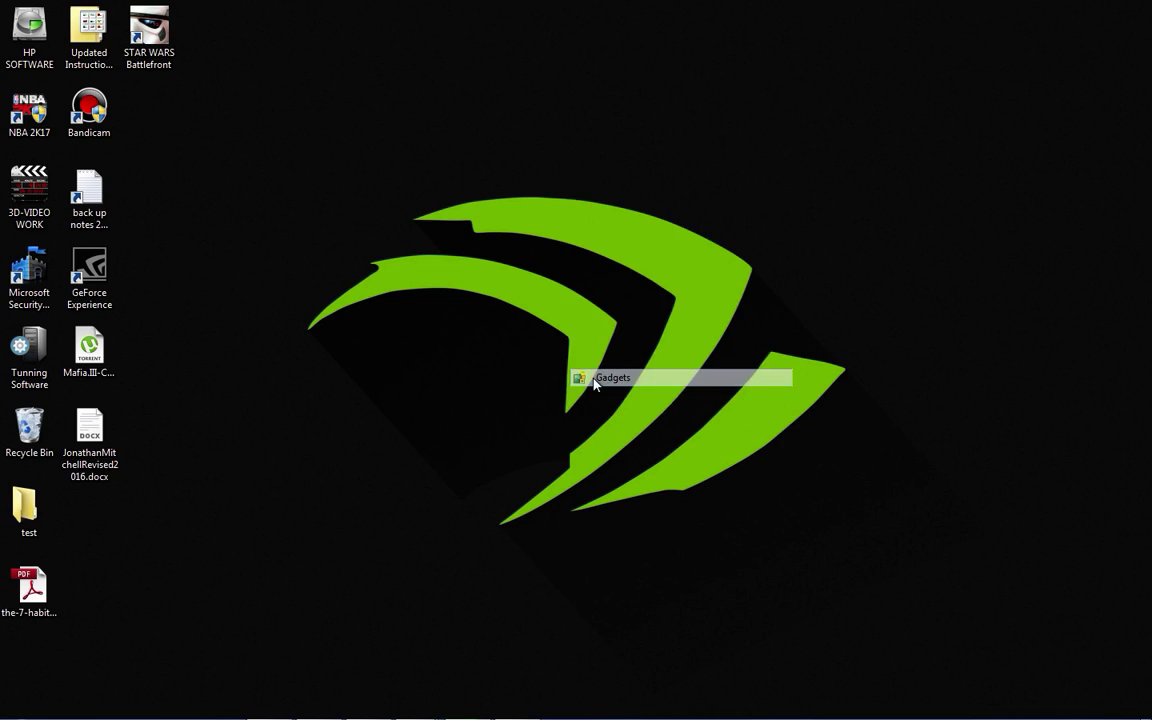
{"action": "left_click_drag", "start_coordinate": [403, 287], "coordinate": [1070, 77]}
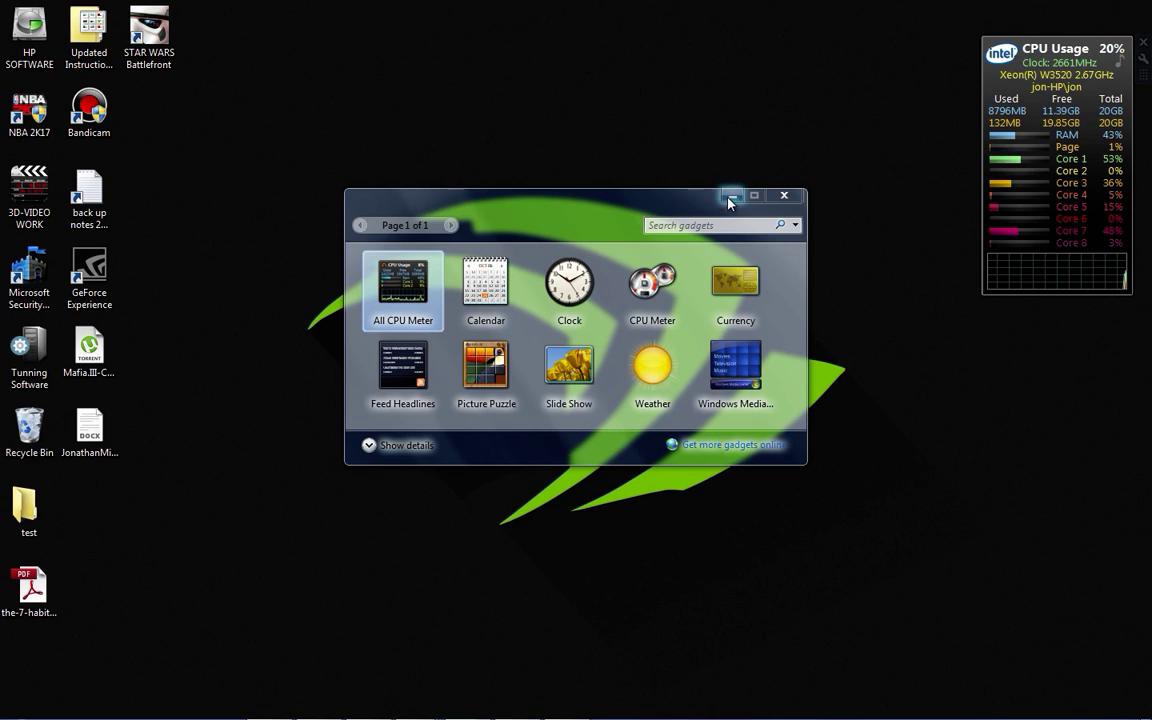
{"action": "left_click", "coordinate": [784, 195]}
{"action": "left_click_drag", "start_coordinate": [1069, 96], "coordinate": [1069, 66]}
{"action": "mouse_move", "coordinate": [5, 712]}
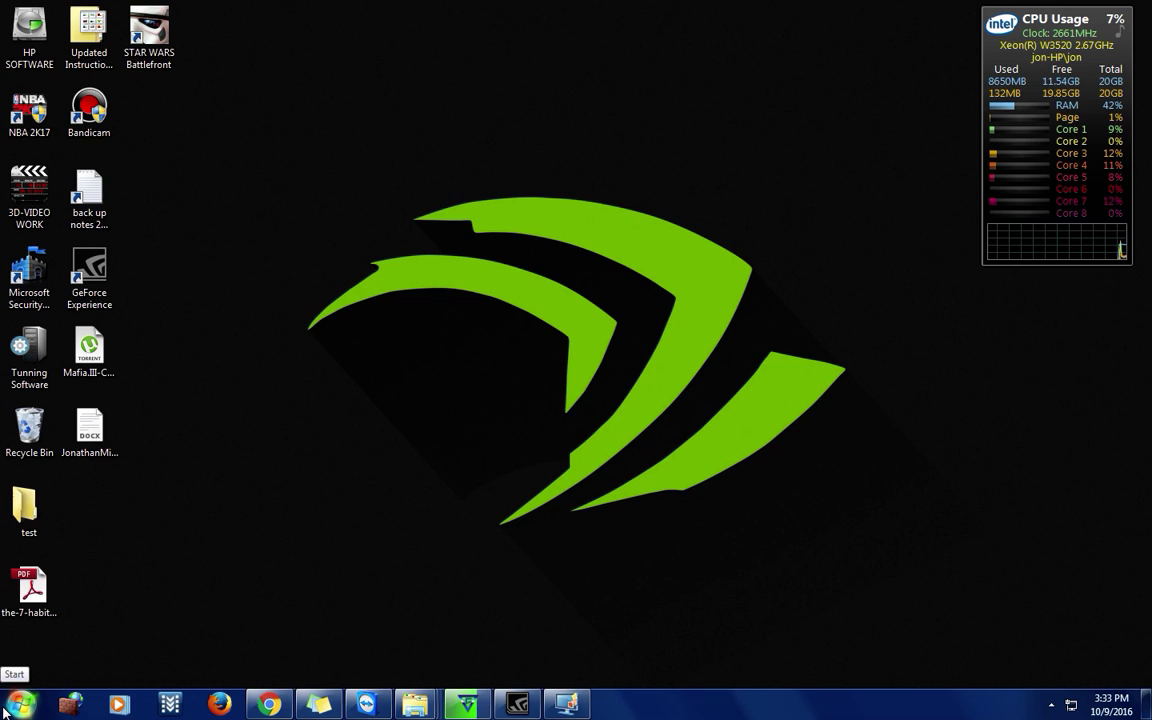
Step: Browse from Computer into MAIN DRIVE 1 (C:) and open its Users folder
{"action": "left_click", "coordinate": [5, 712]}
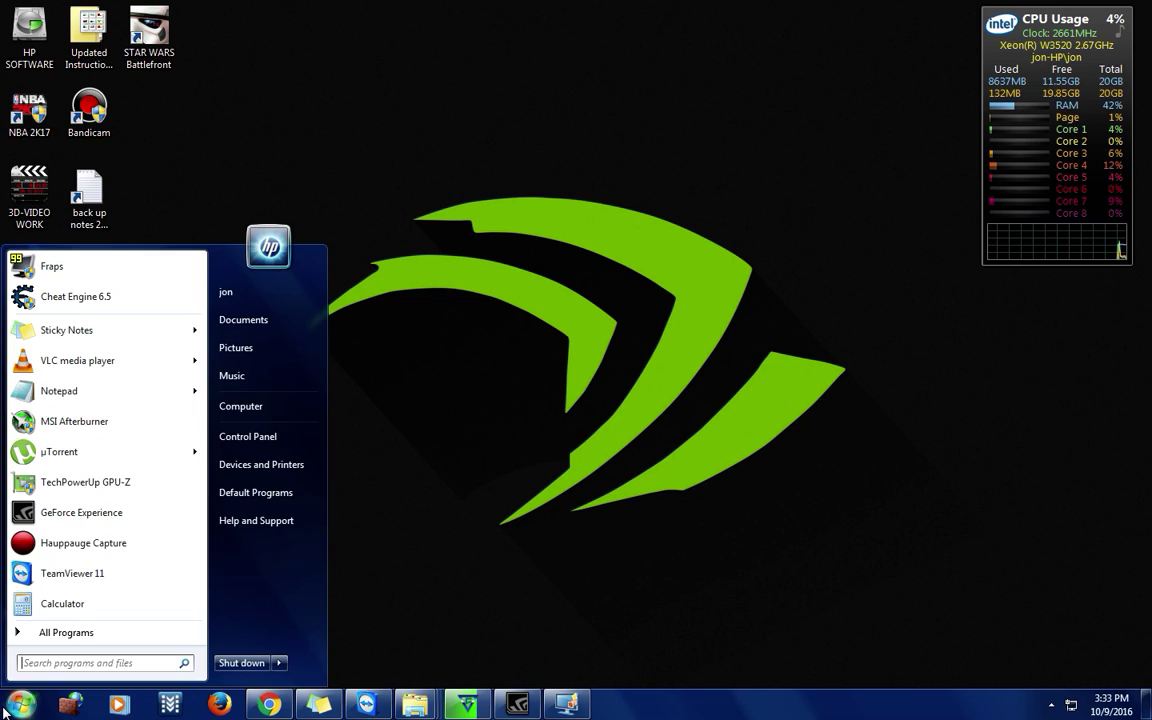
{"action": "left_click", "coordinate": [306, 408]}
{"action": "double_click", "coordinate": [336, 122]}
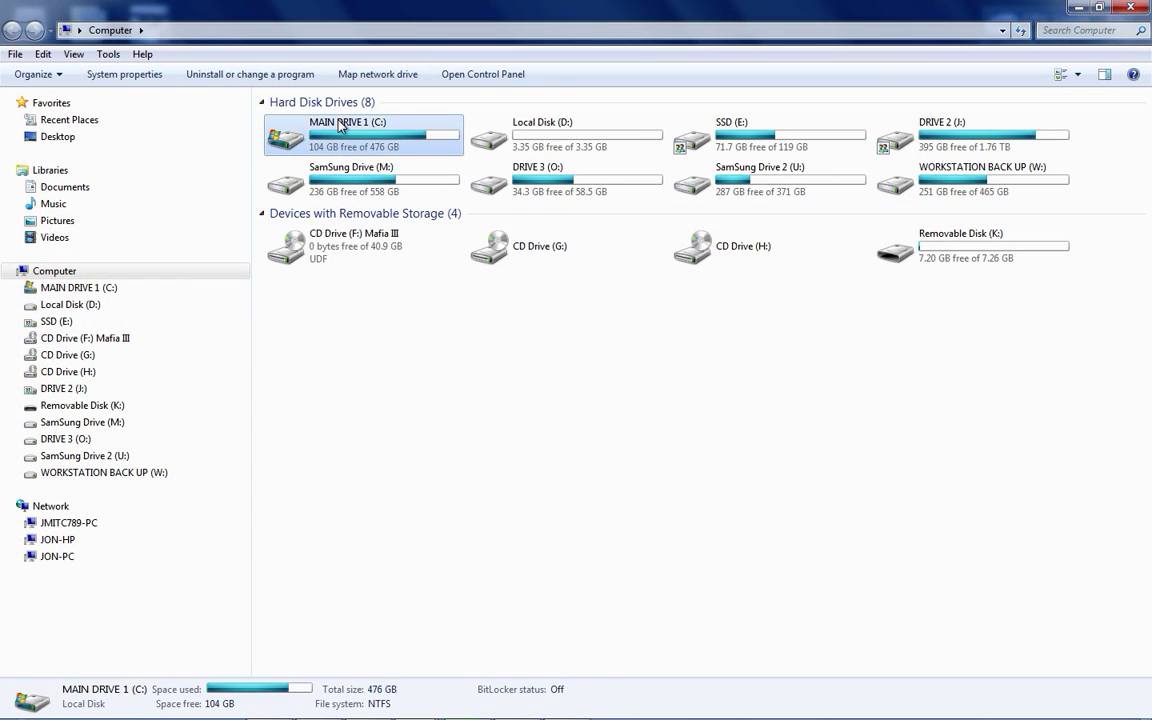
{"action": "scroll", "coordinate": [461, 276], "scroll_direction": "down", "scroll_amount": 9}
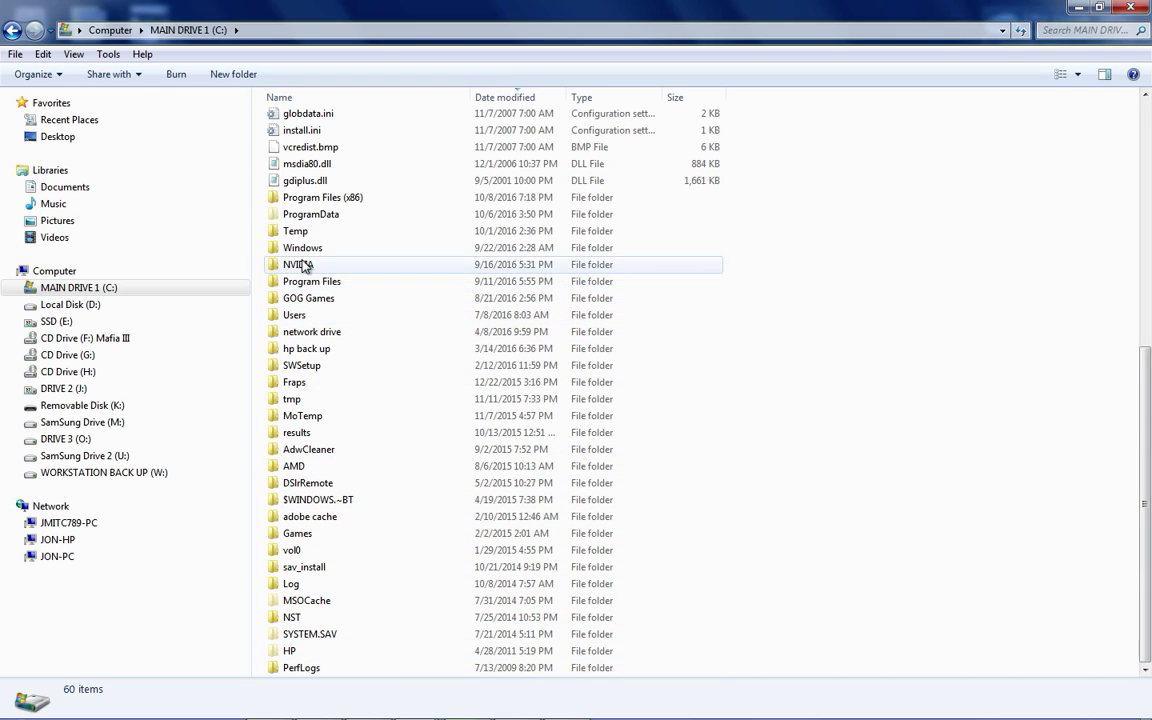
{"action": "double_click", "coordinate": [295, 316]}
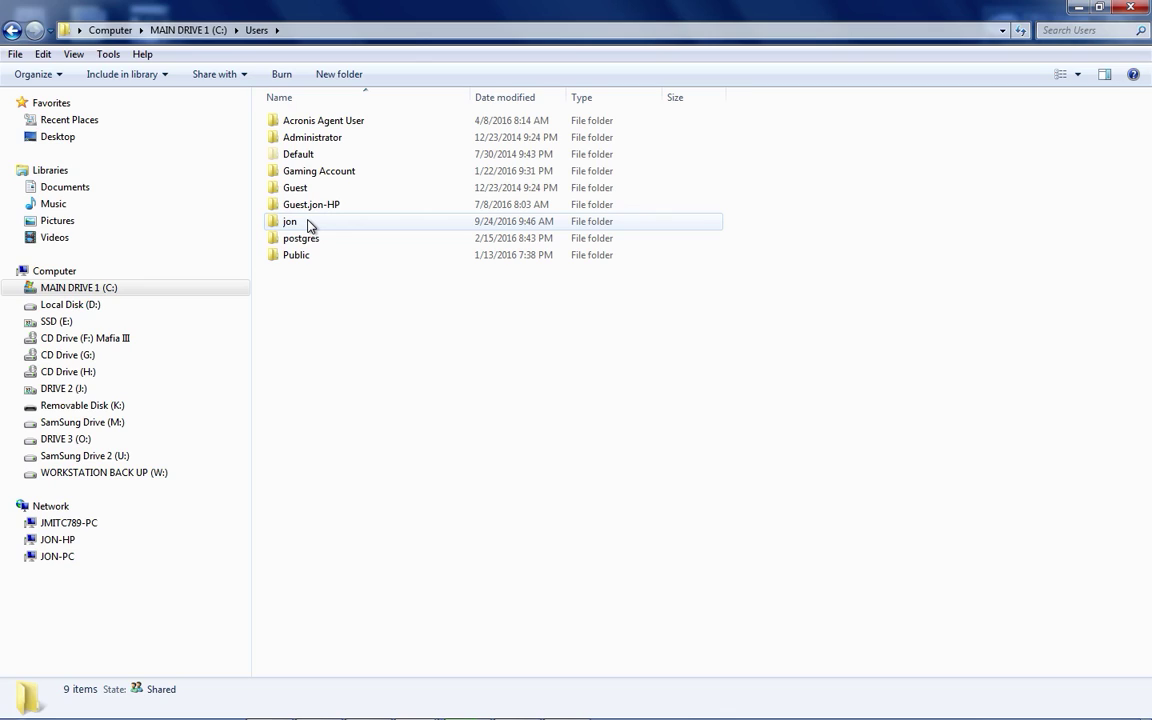
Step: Open the user's home folder and move the selection down to AppData
{"action": "double_click", "coordinate": [290, 221]}
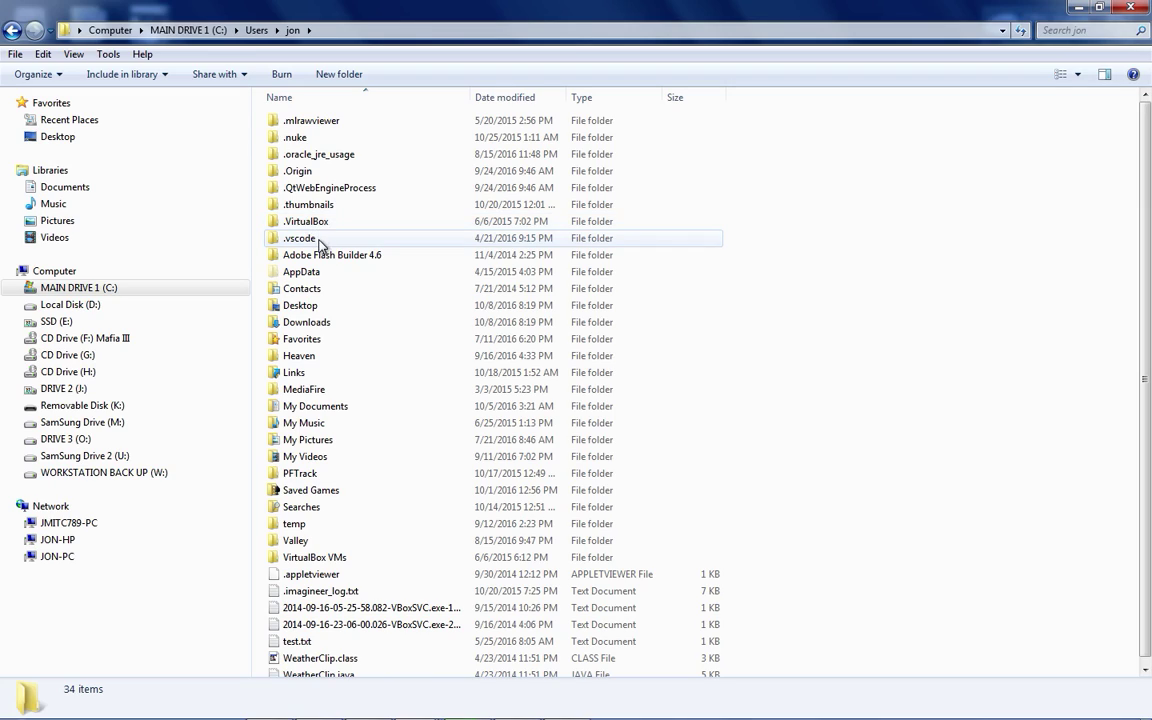
{"action": "key", "text": "a"}
{"action": "key", "text": "Down"}
{"action": "key", "text": "Up"}
{"action": "key", "text": "Down"}
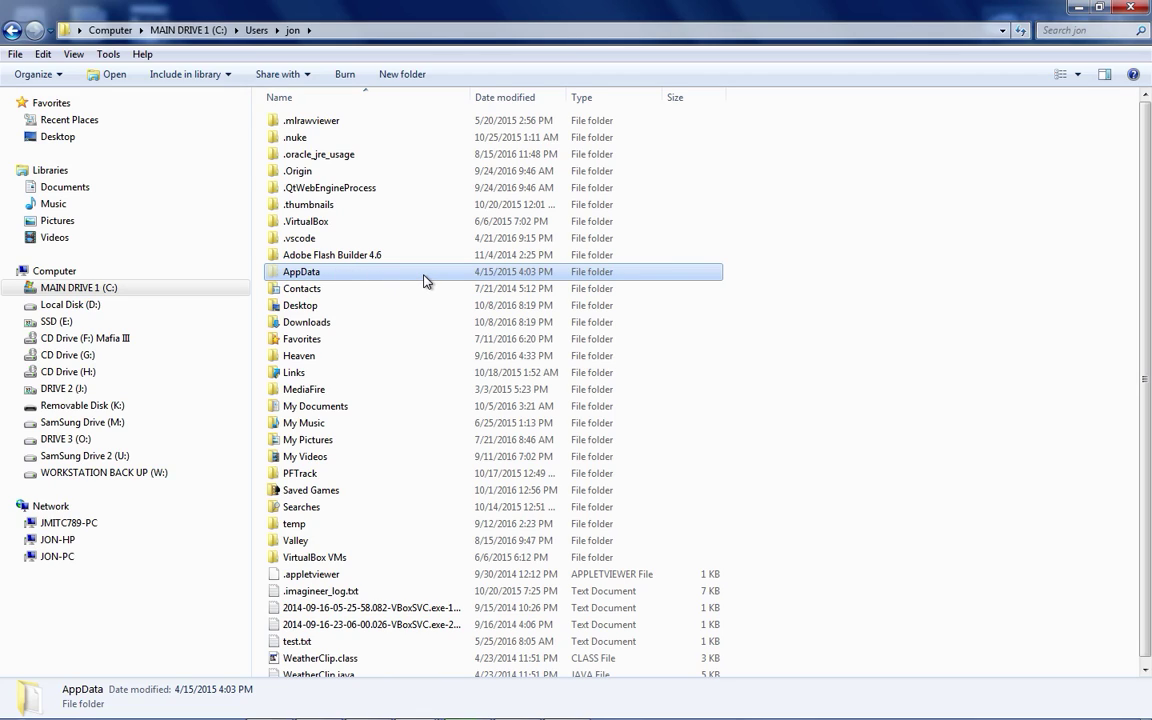
Step: Find Folder Options by searching 'folder' and enable Show hidden files, folders and drives
{"action": "left_click", "coordinate": [30, 706]}
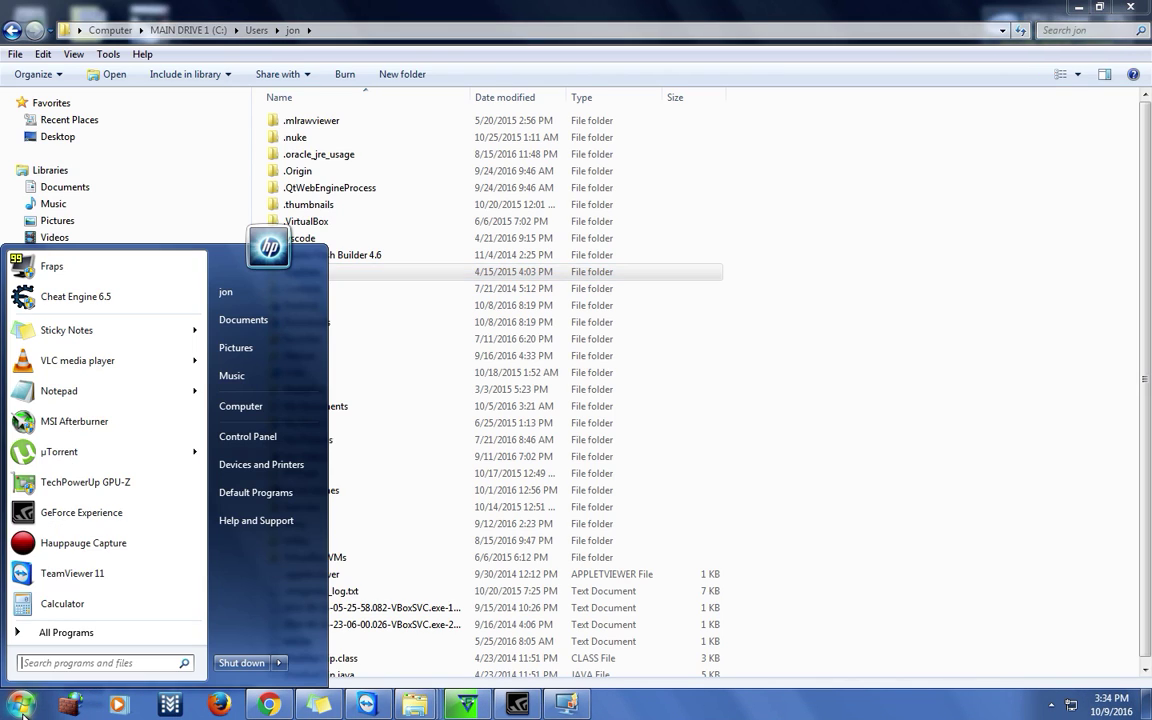
{"action": "type", "text": "f"}
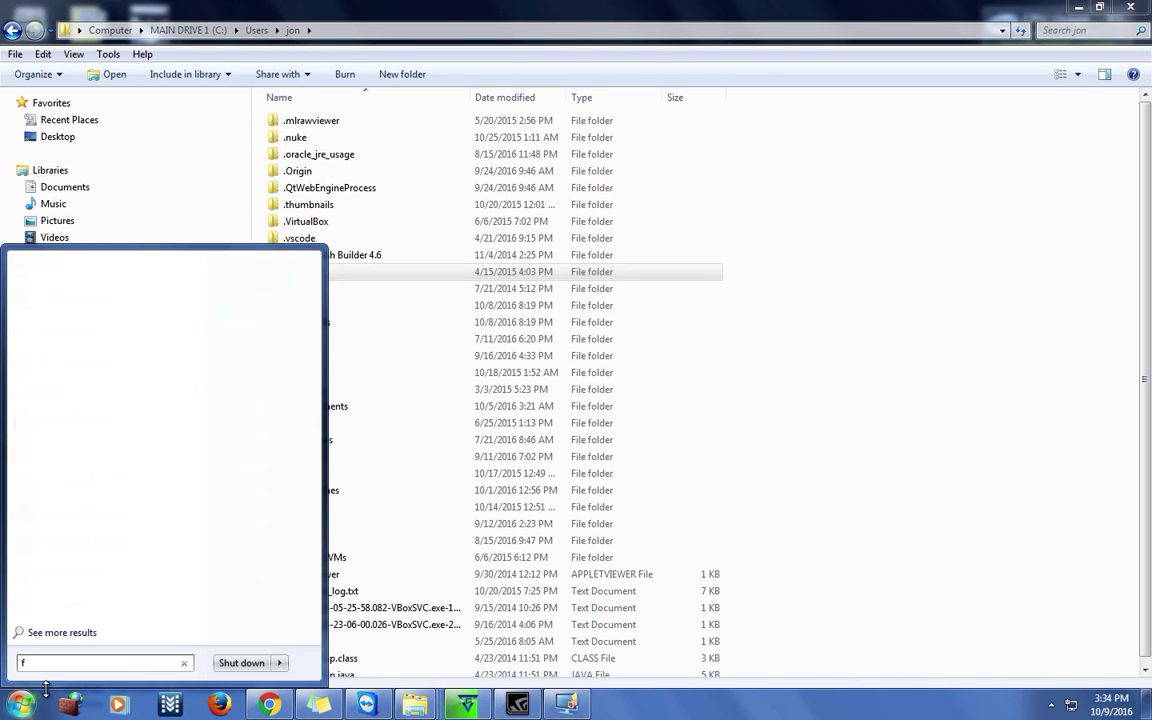
{"action": "type", "text": "older"}
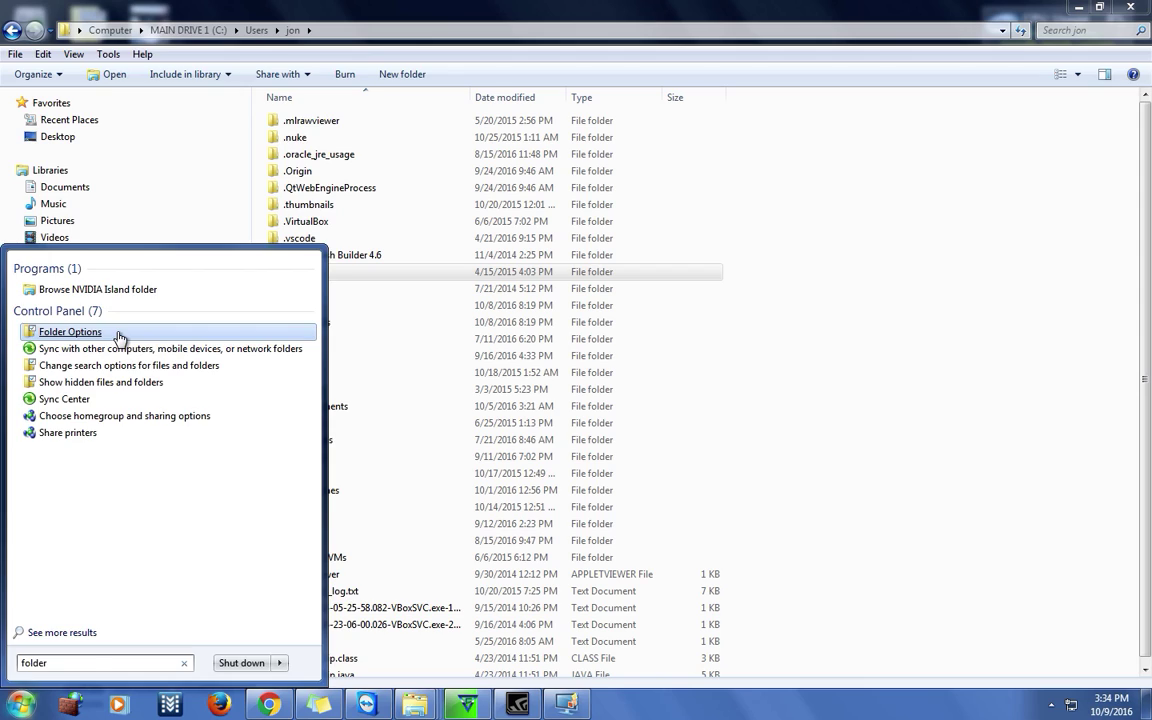
{"action": "left_click", "coordinate": [118, 334]}
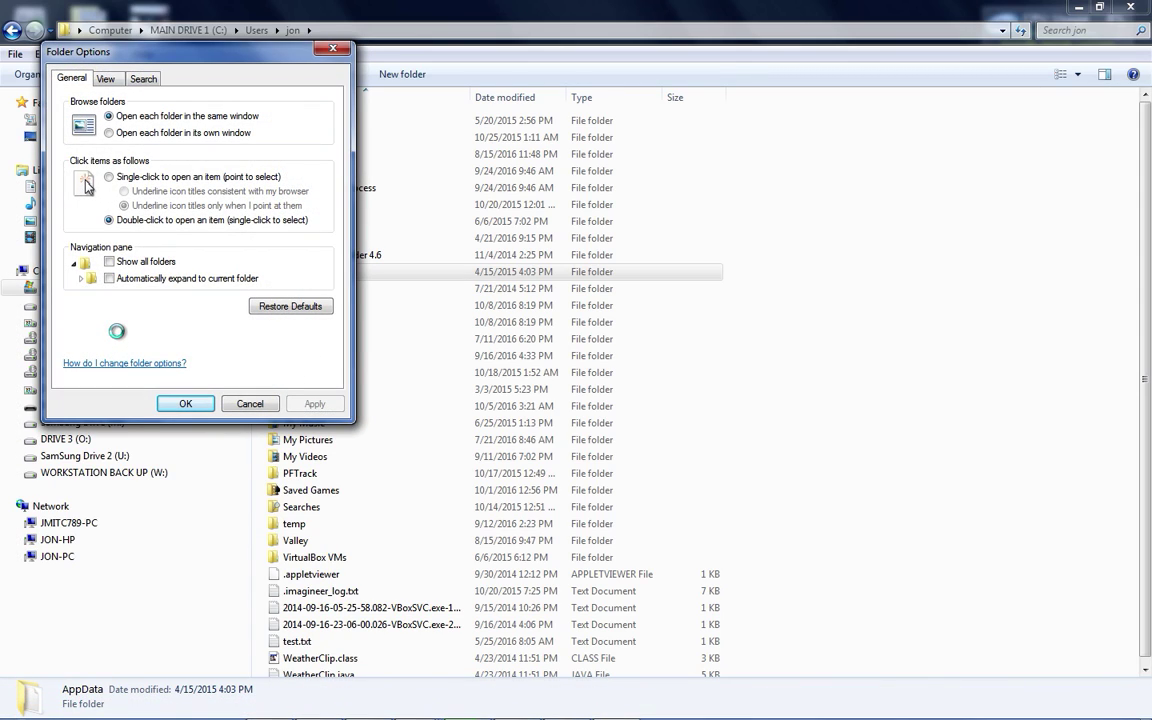
{"action": "left_click", "coordinate": [105, 79]}
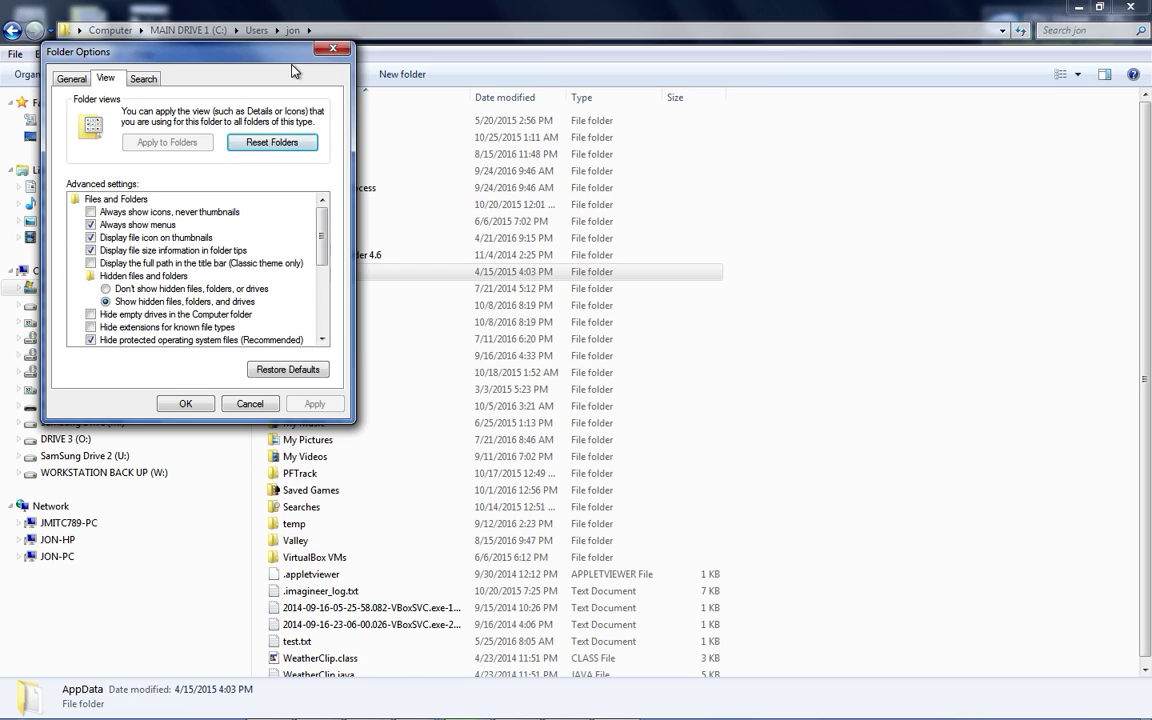
{"action": "left_click", "coordinate": [333, 52]}
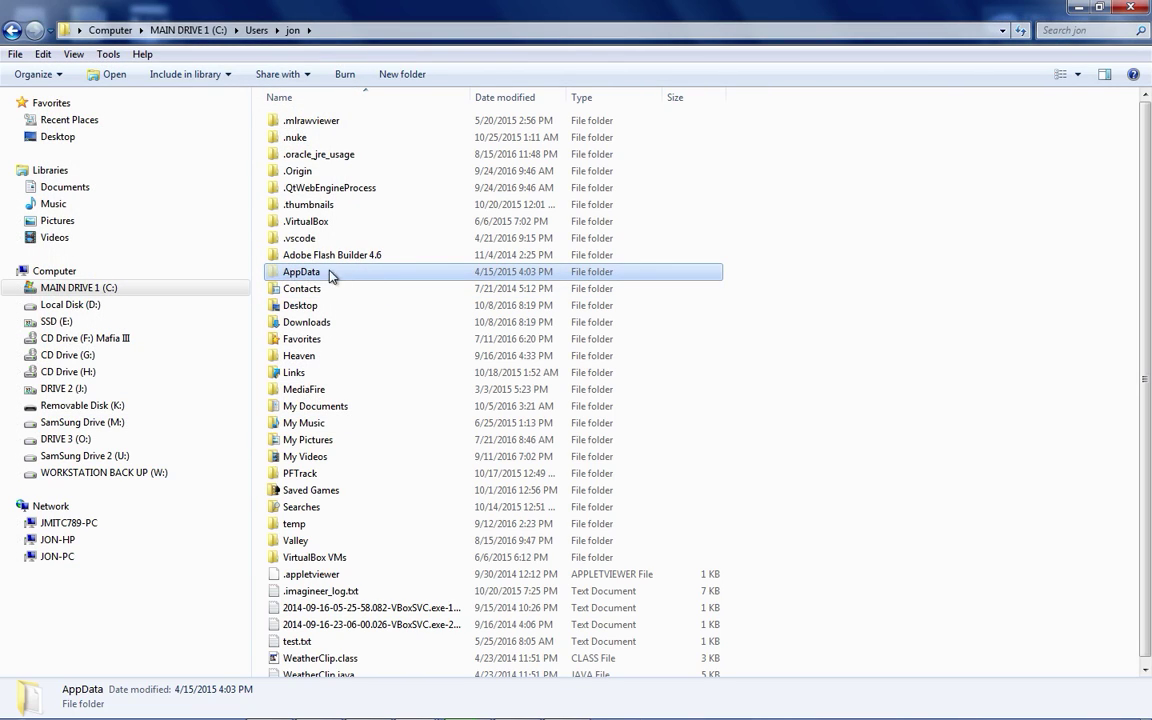
Step: Go into AppData\Roaming, jump to entries starting with 'O', and open the Origin folder
{"action": "left_click", "coordinate": [14, 32]}
{"action": "left_click", "coordinate": [33, 30]}
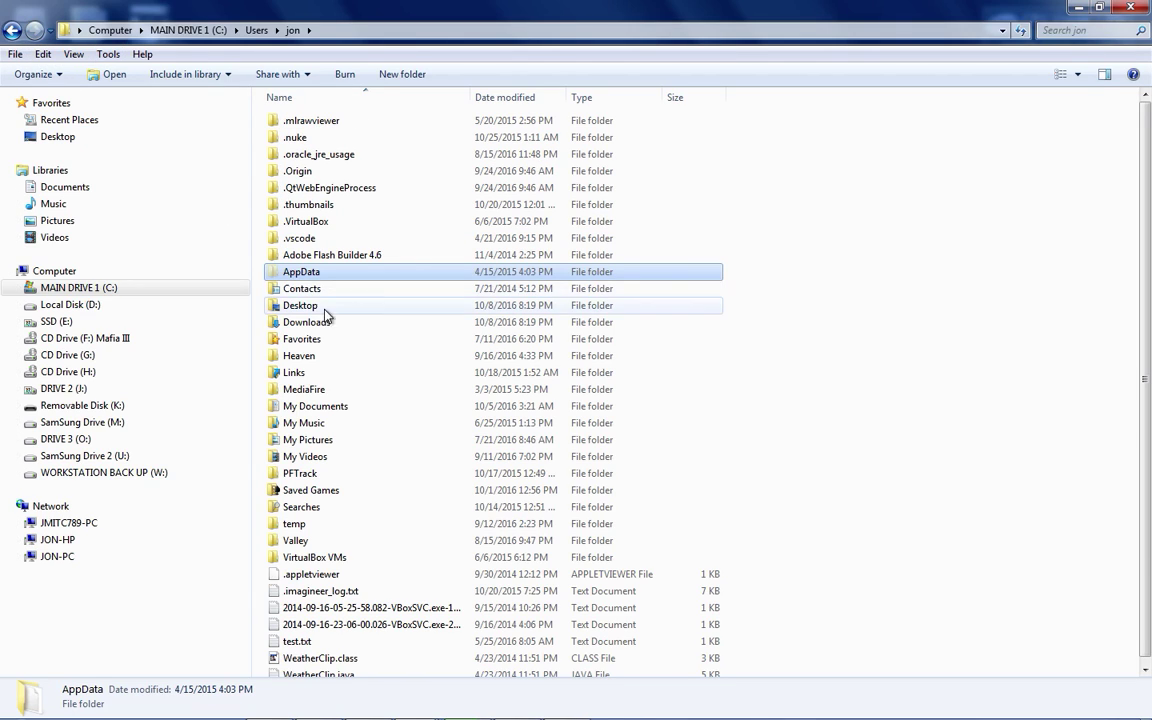
{"action": "double_click", "coordinate": [322, 273]}
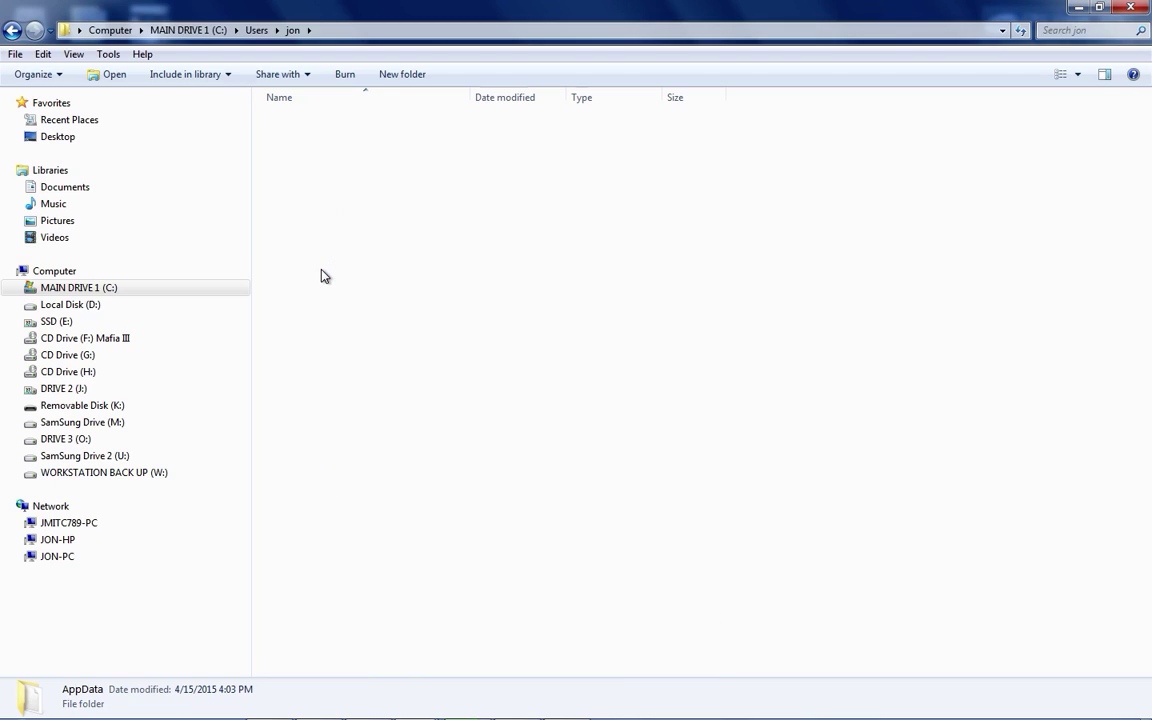
{"action": "double_click", "coordinate": [284, 156]}
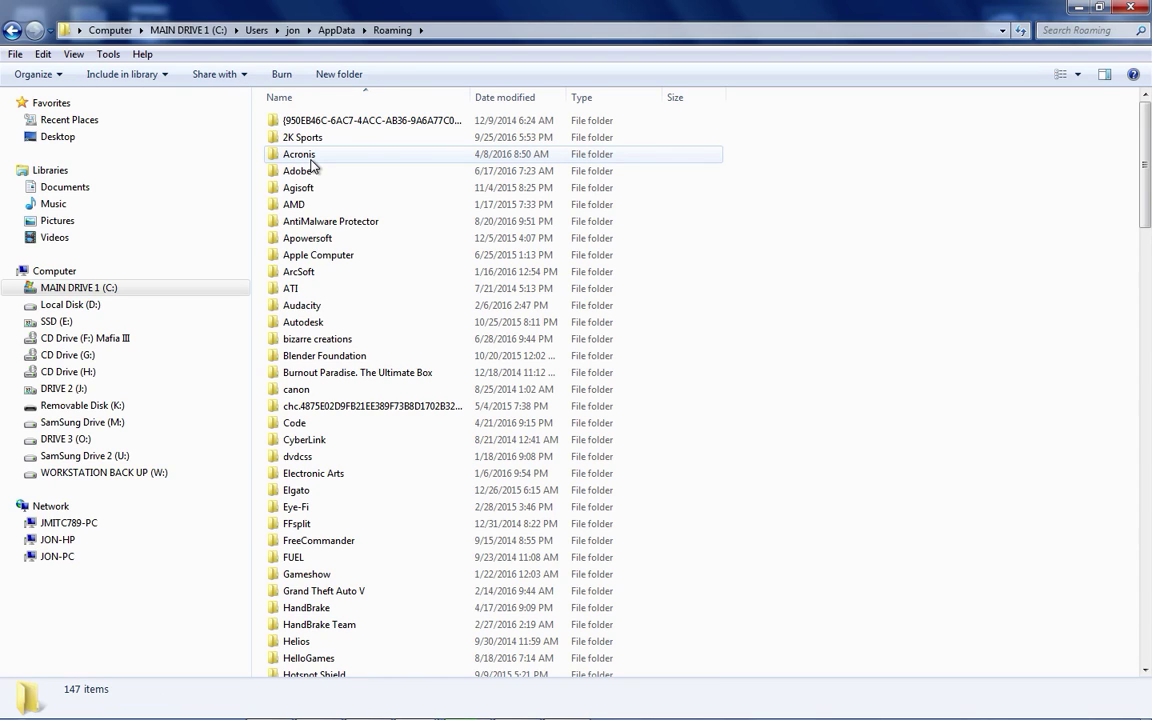
{"action": "left_click", "coordinate": [312, 165]}
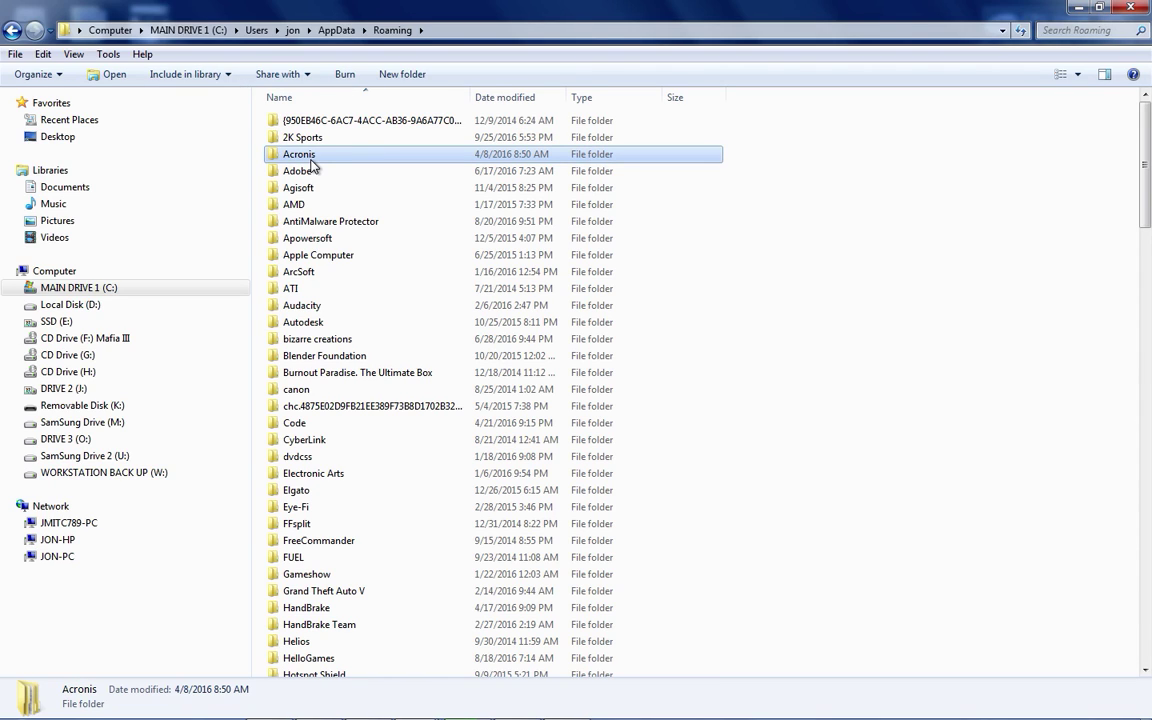
{"action": "key", "text": "o"}
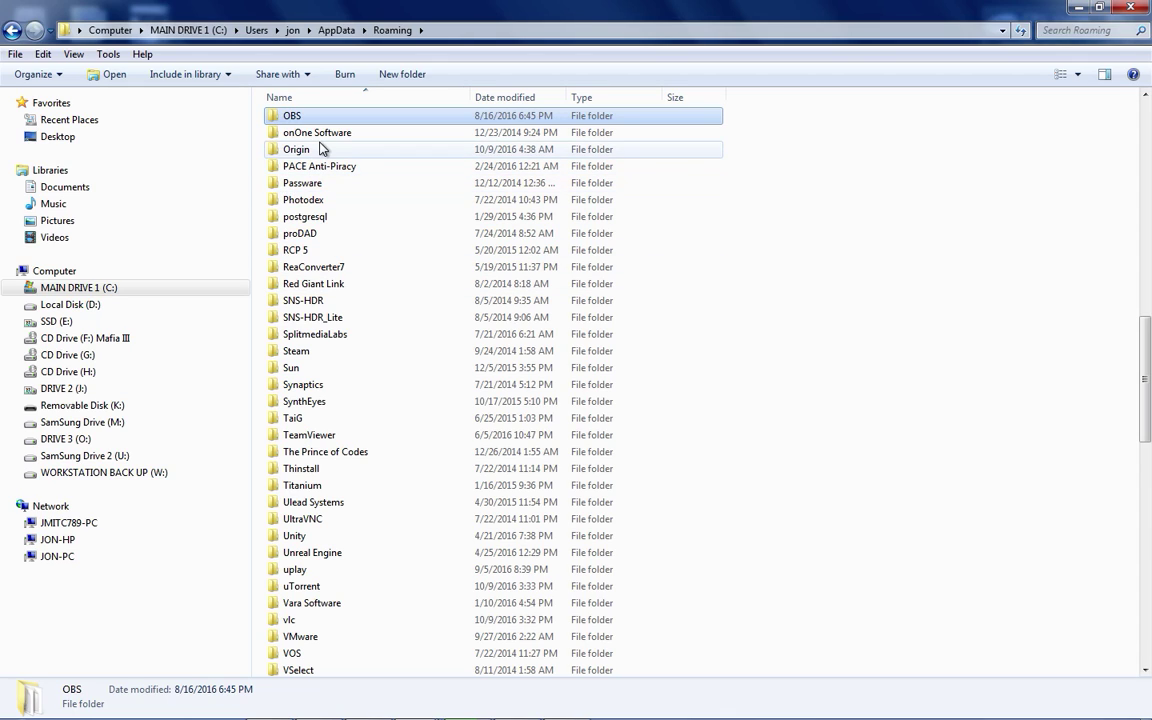
{"action": "double_click", "coordinate": [321, 149]}
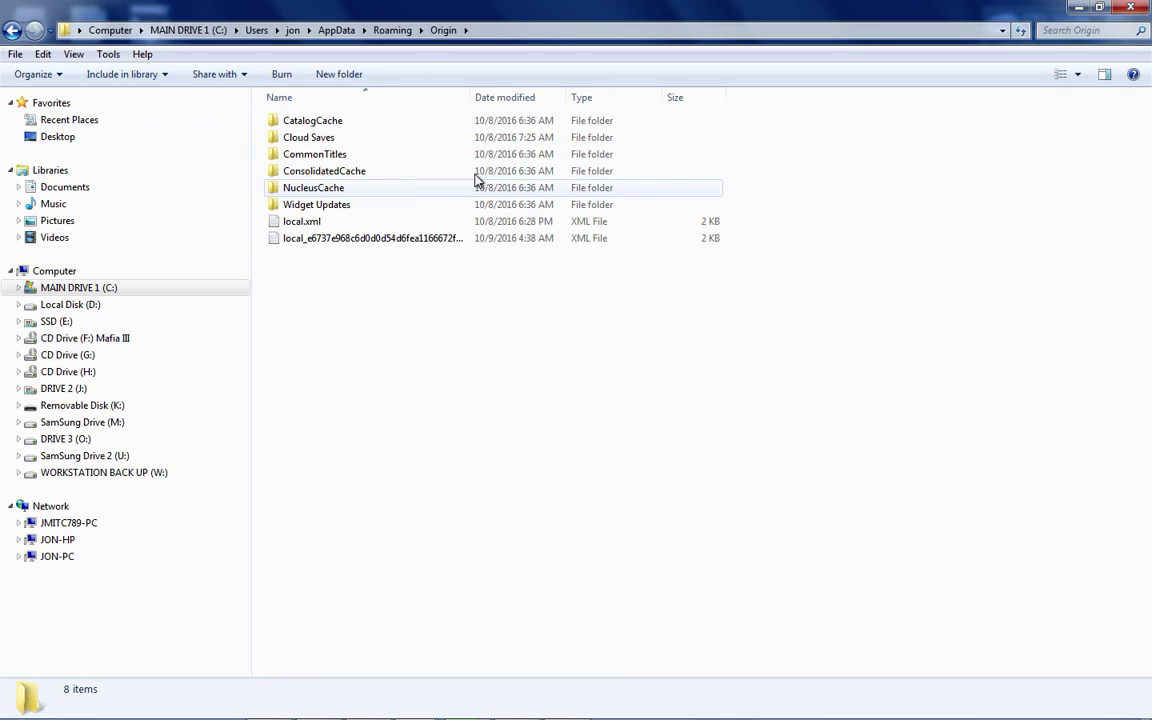
Step: Return to Roaming with Origin selected, then bring up GeForce Experience's share overlay
{"action": "left_click", "coordinate": [15, 30]}
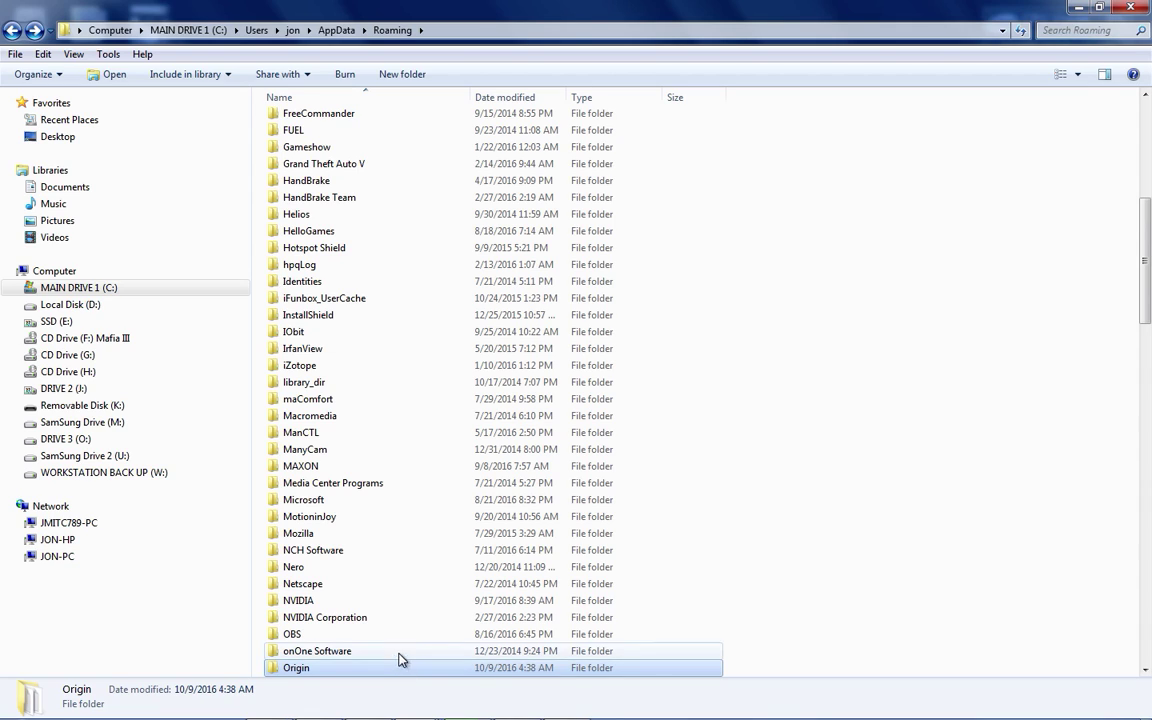
{"action": "scroll", "coordinate": [400, 662], "scroll_direction": "down", "scroll_amount": 3}
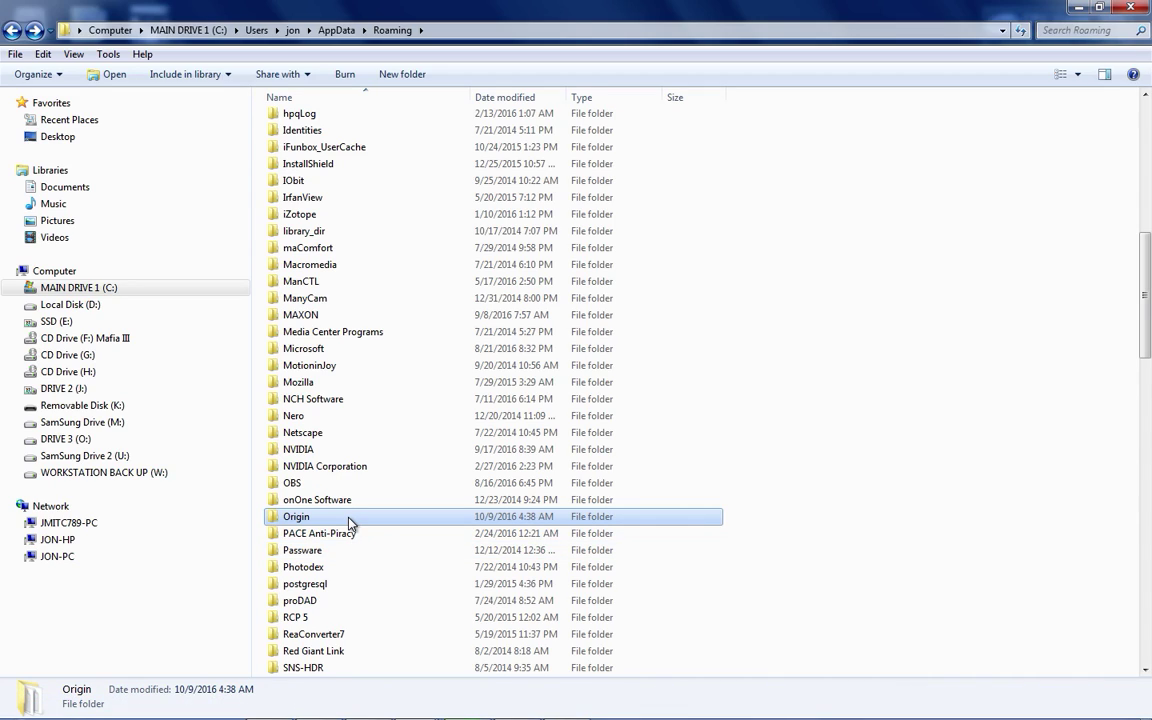
{"action": "left_click", "coordinate": [1078, 7]}
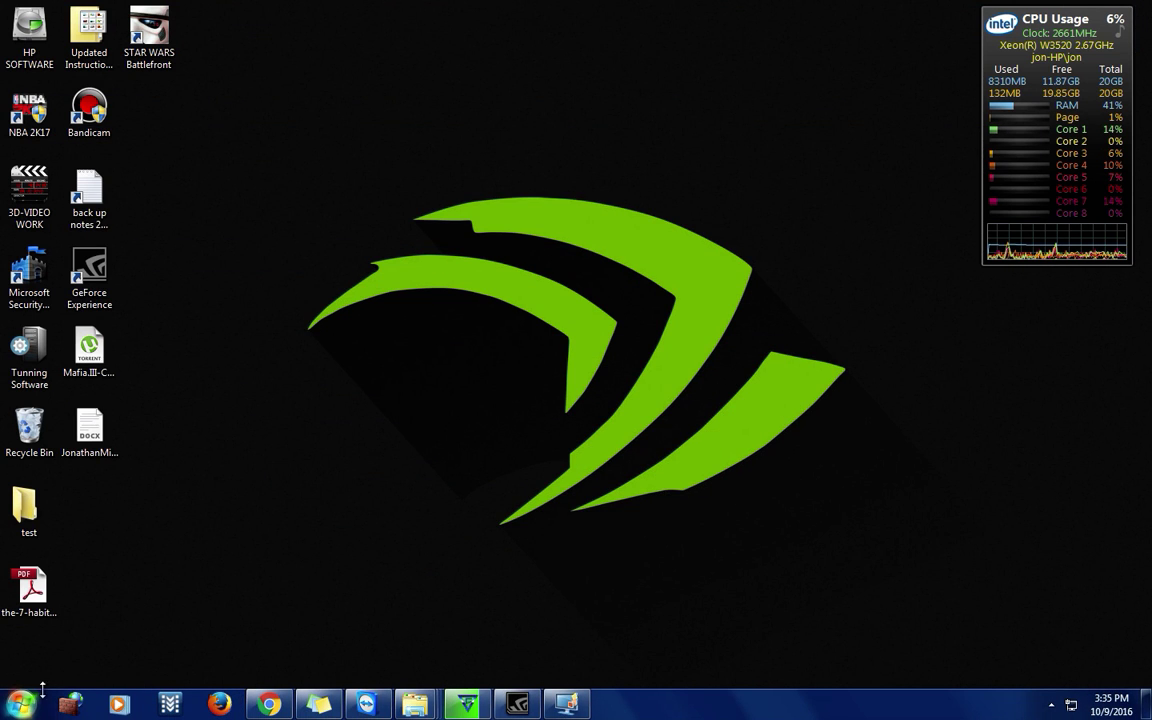
{"action": "left_click", "coordinate": [463, 704]}
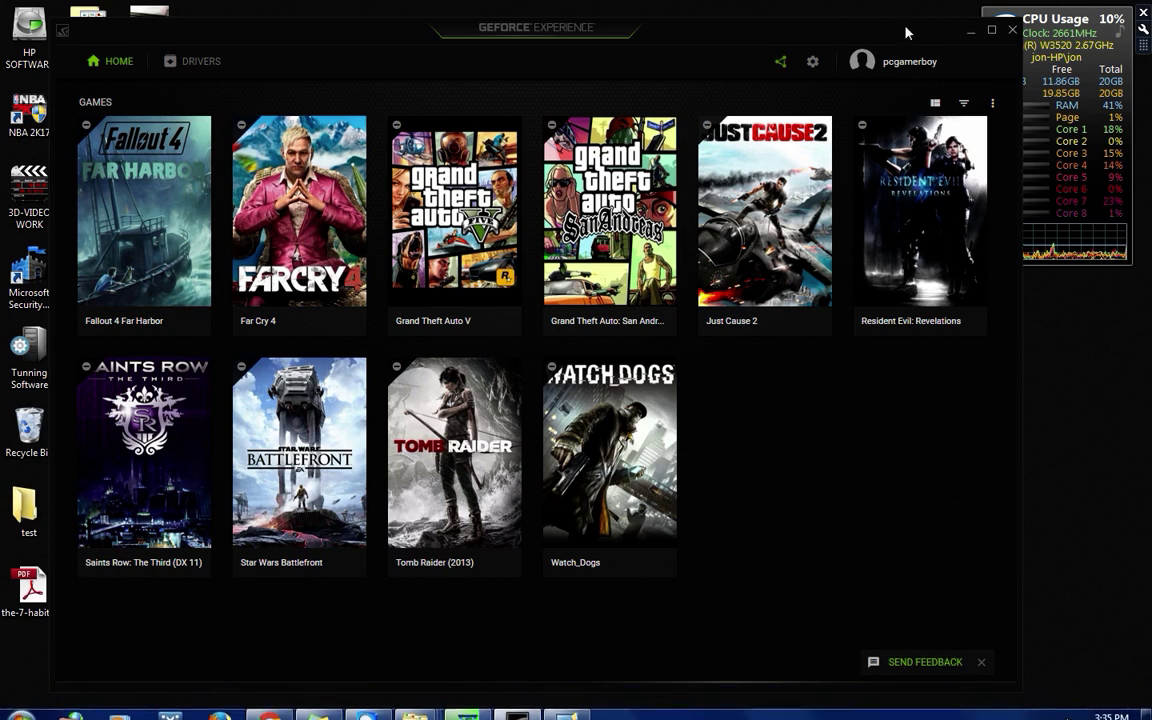
{"action": "left_click", "coordinate": [780, 61]}
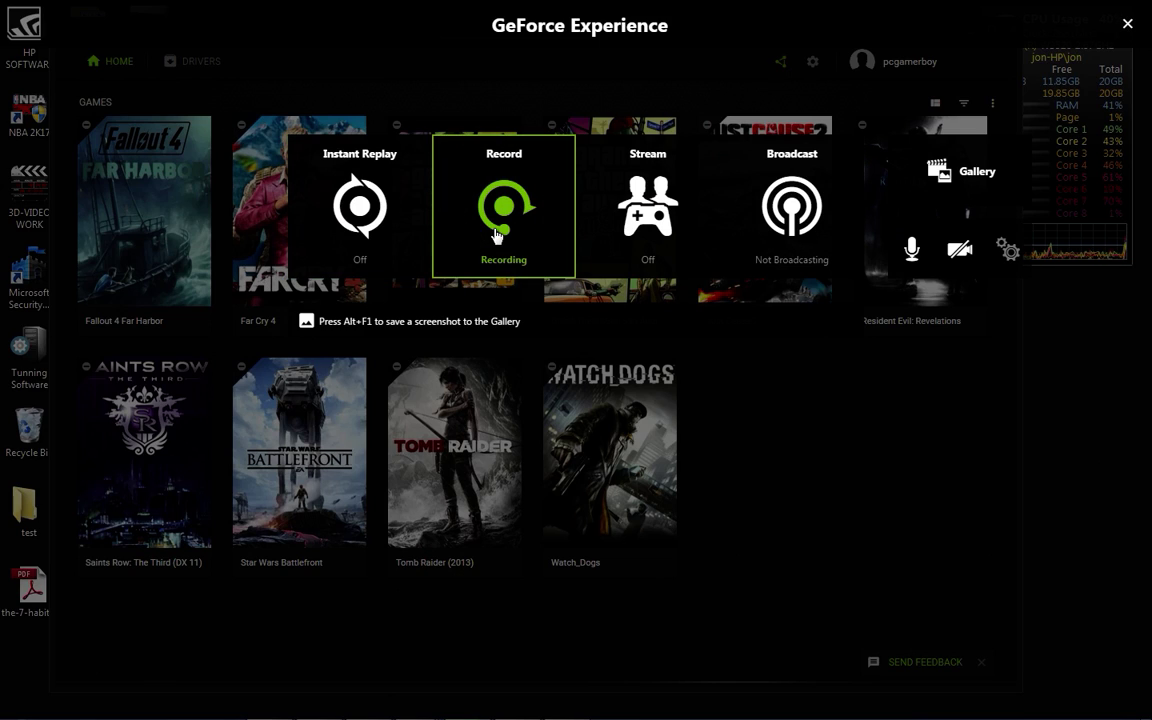